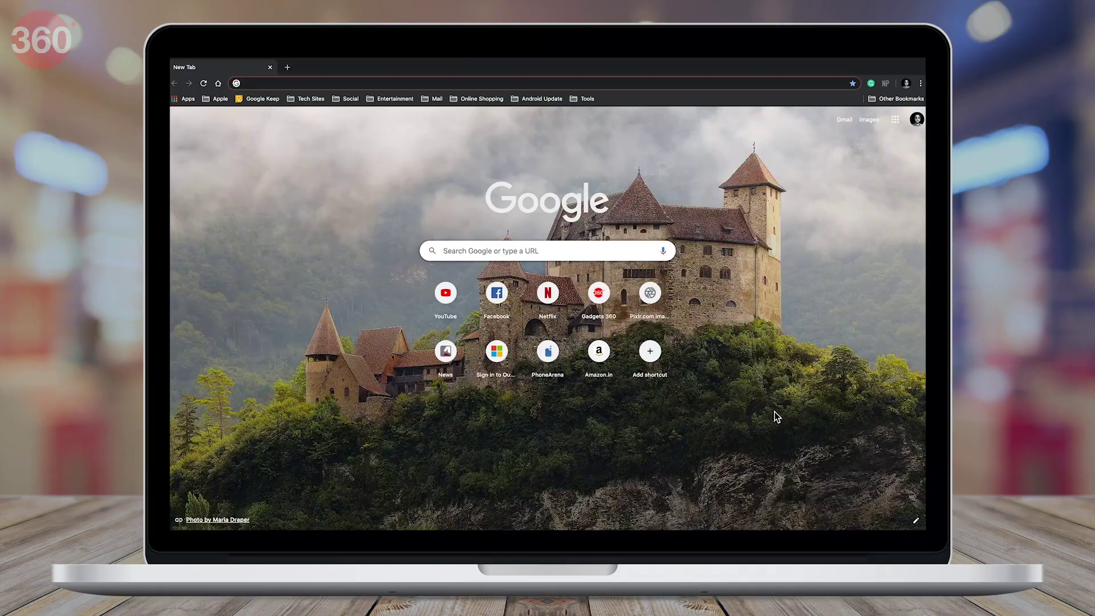
type("www.")
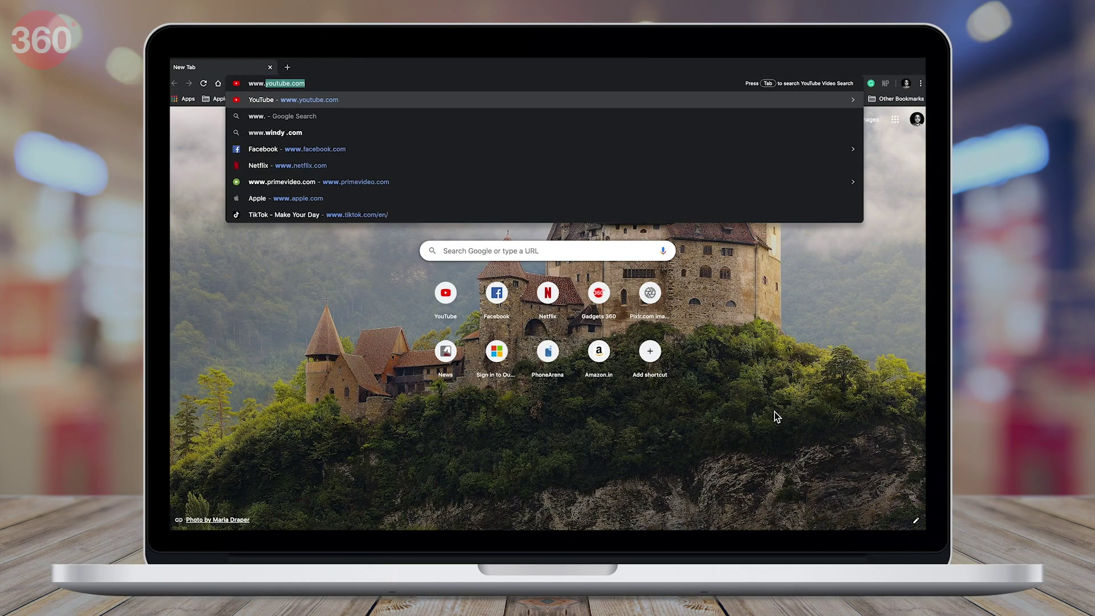
type("hipdf.co")
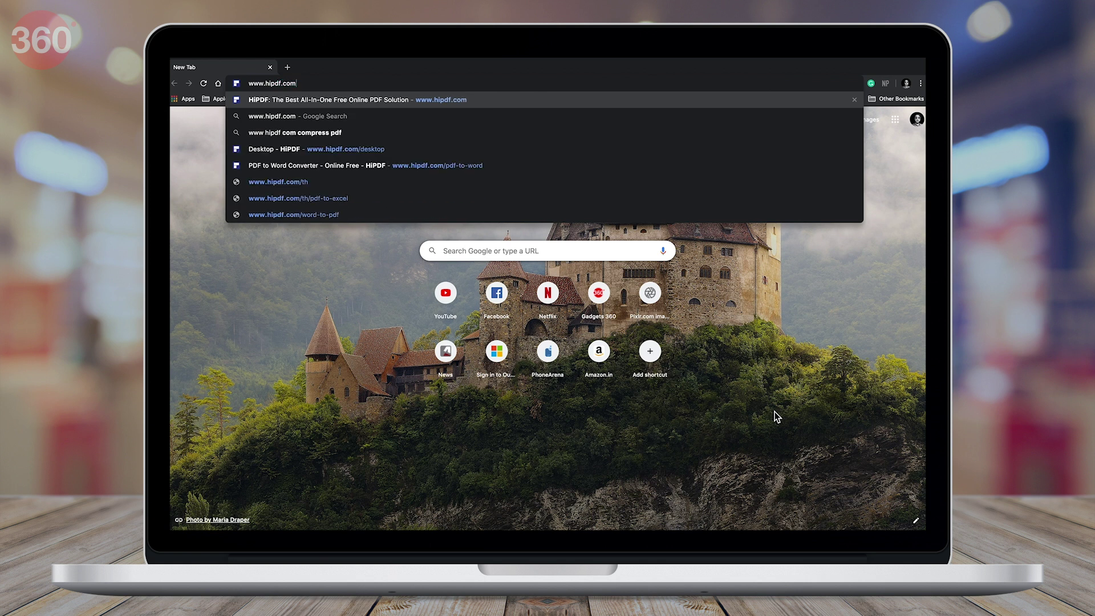
type("m")
- Upload Project_1.pdf to HiPDF's PDF to Word converter and convert it
key("Return")
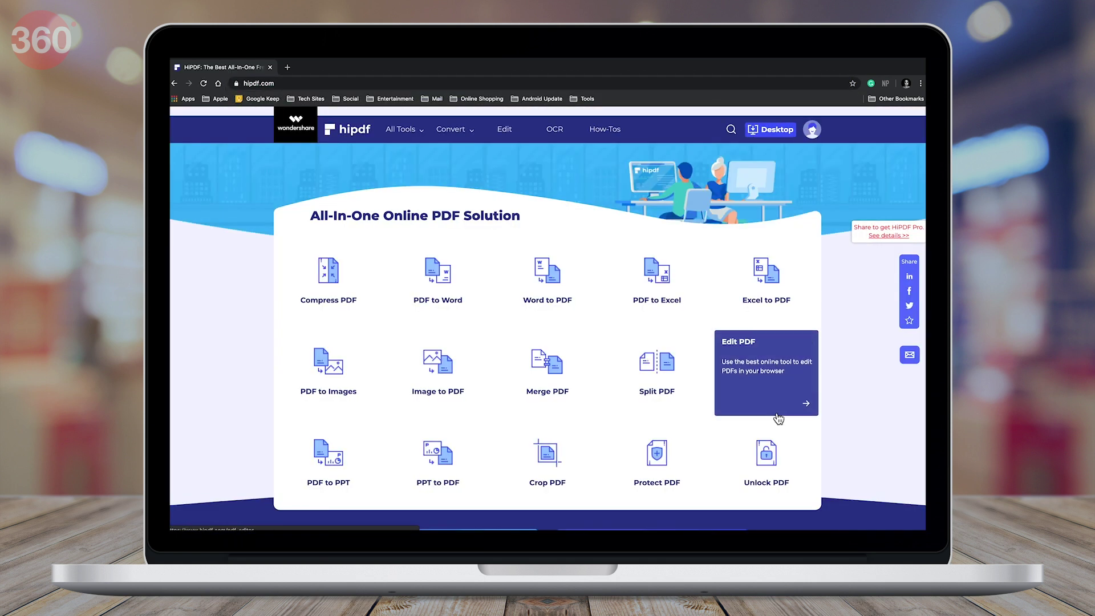
left_click(459, 313)
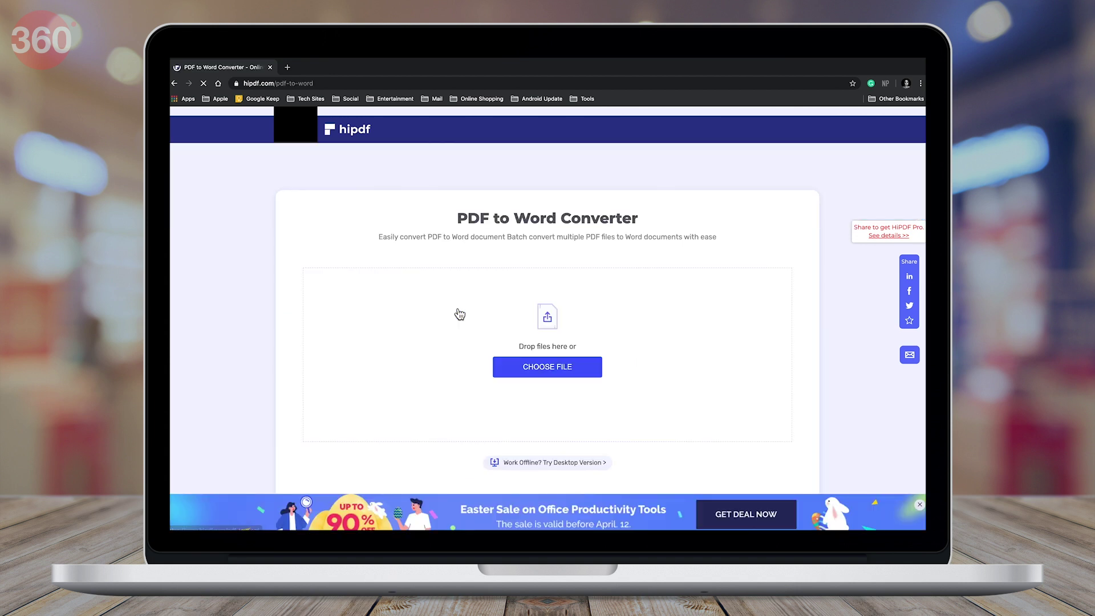
left_click(556, 368)
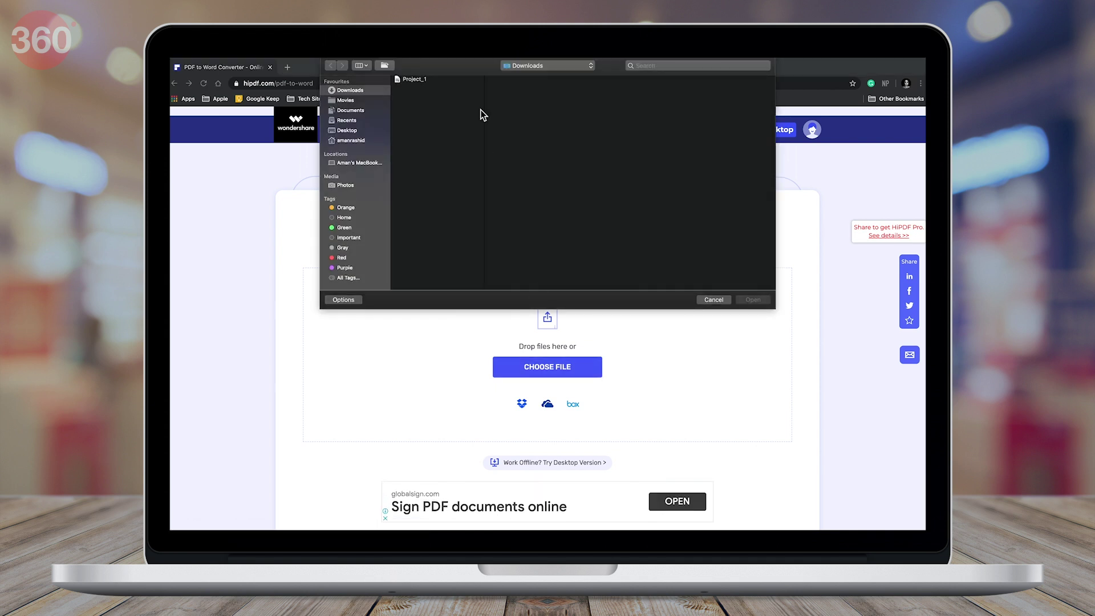
left_click(430, 78)
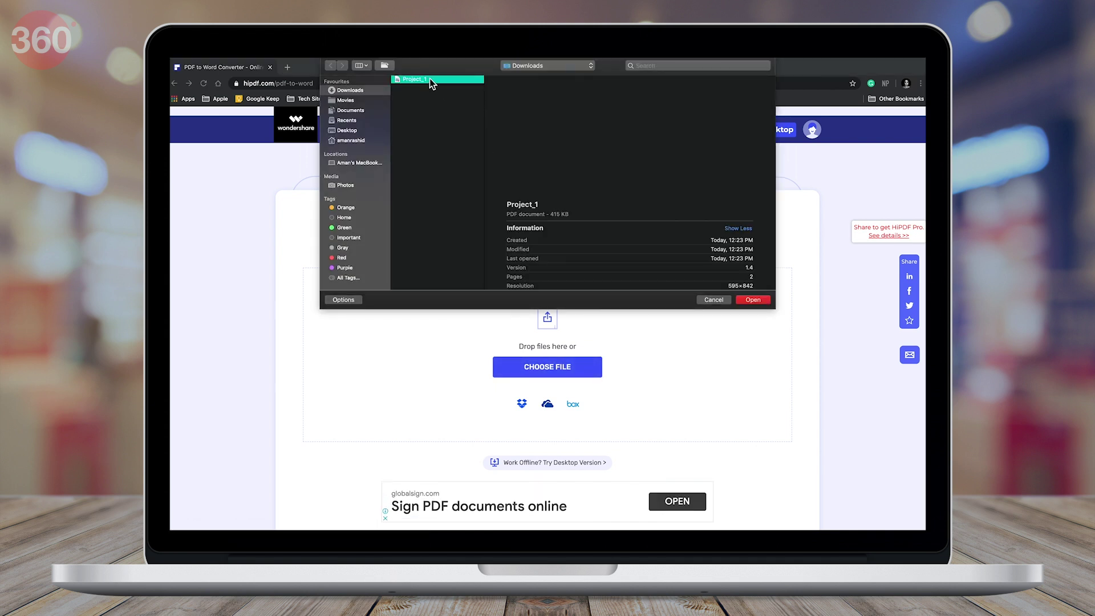
left_click(754, 300)
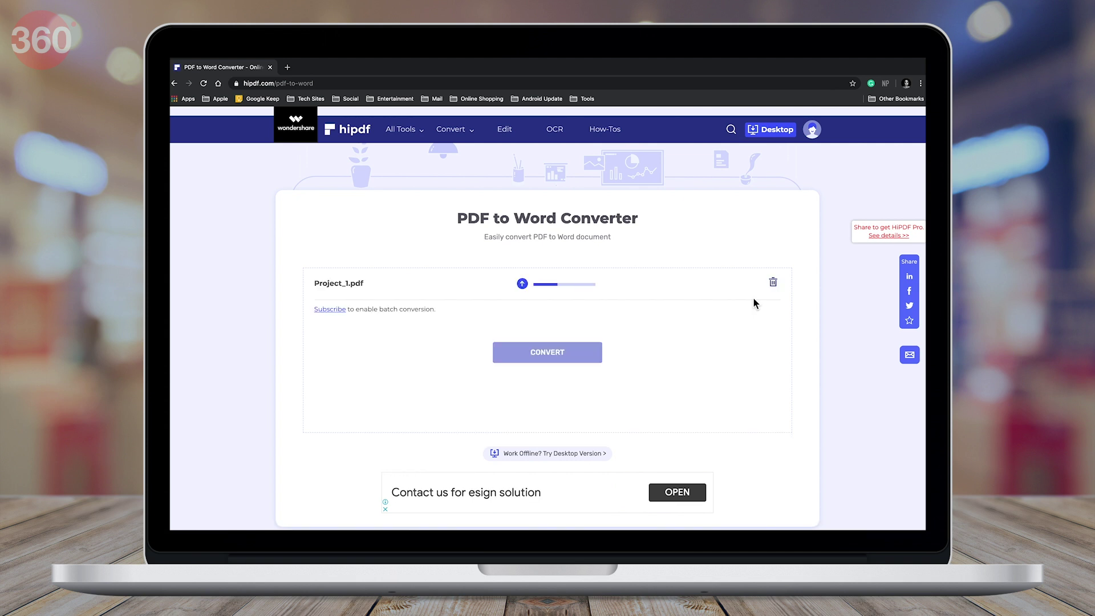
left_click(586, 363)
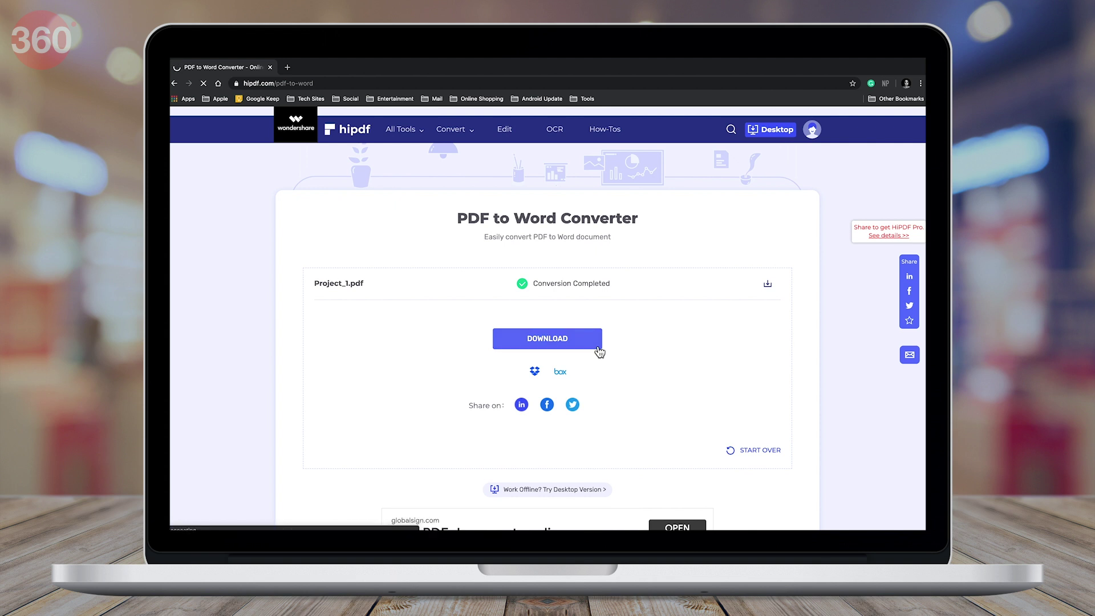
- Download Project_1.docx, check it in Word, and return to the HiPDF page
left_click(598, 352)
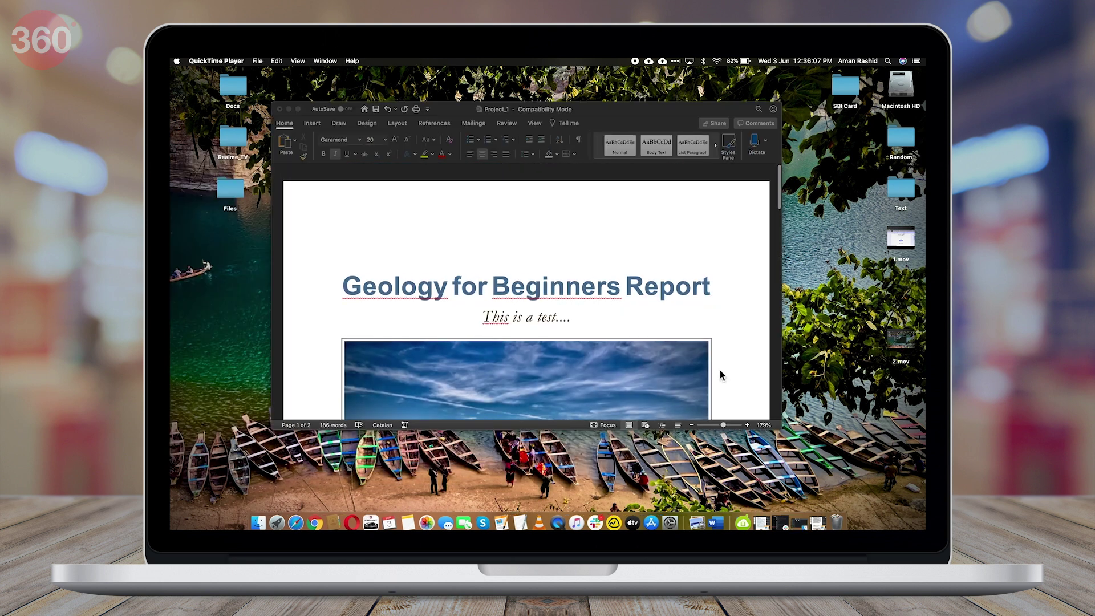
left_click(289, 109)
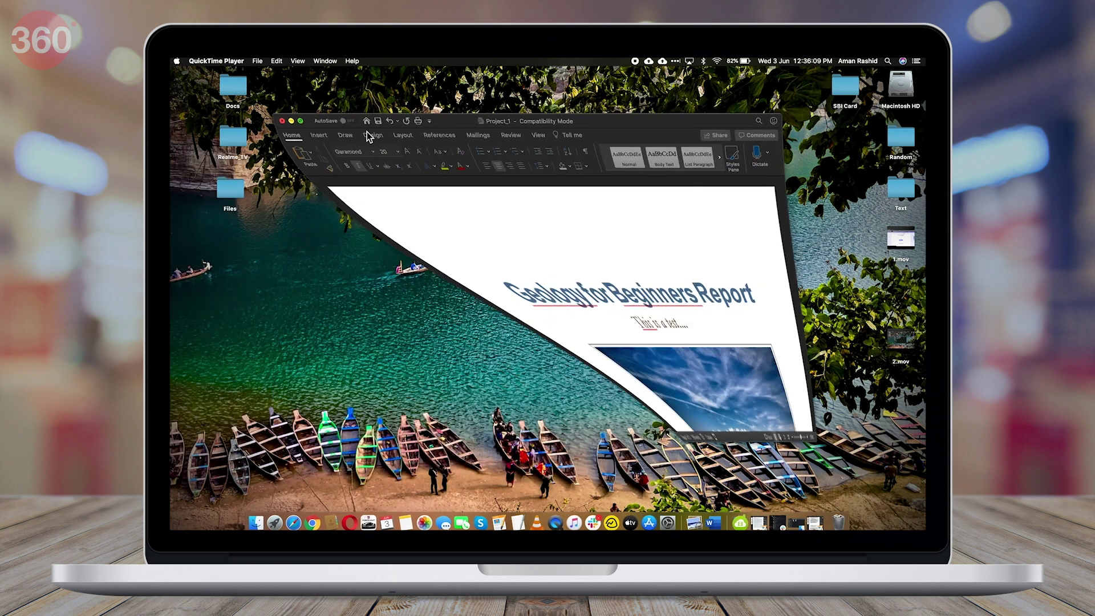
key("ctrl+Right")
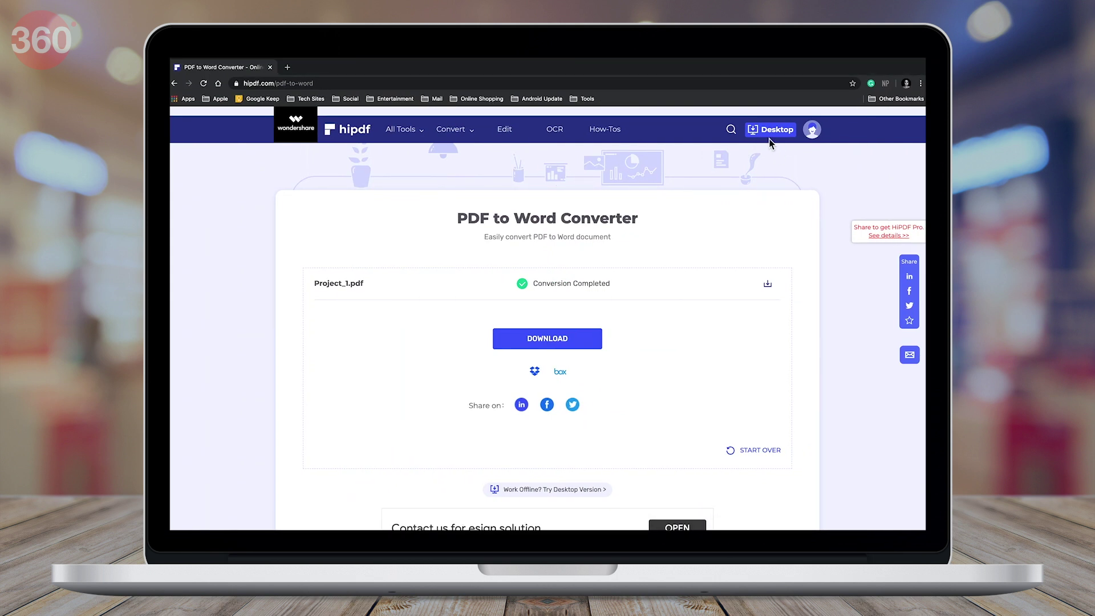
- Download the PDFelement Pro desktop app for macOS from HiPDF's Desktop page
left_click(778, 131)
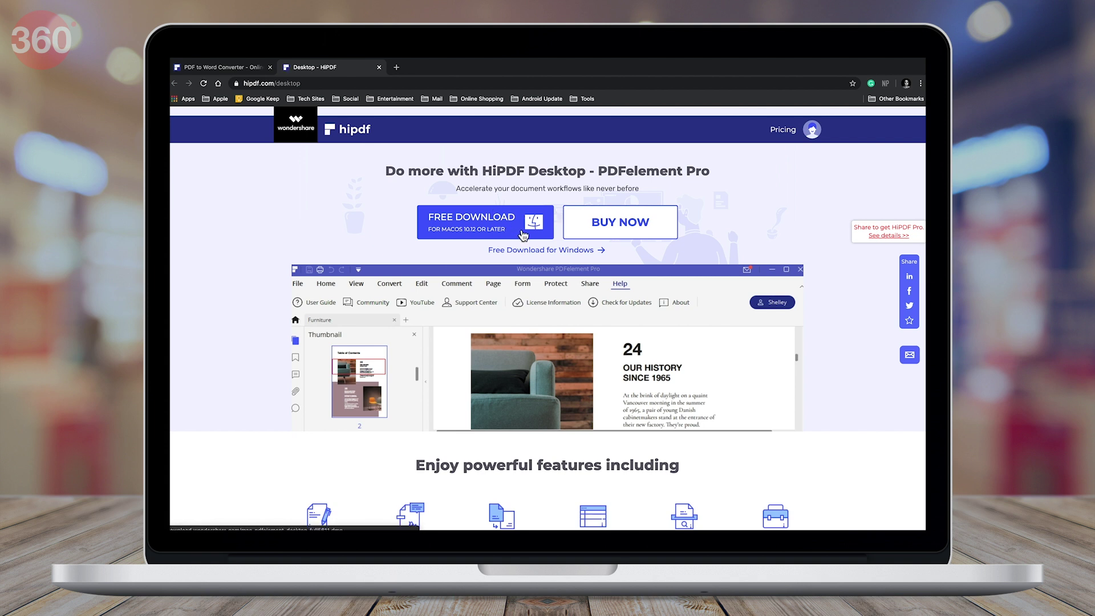
left_click(523, 235)
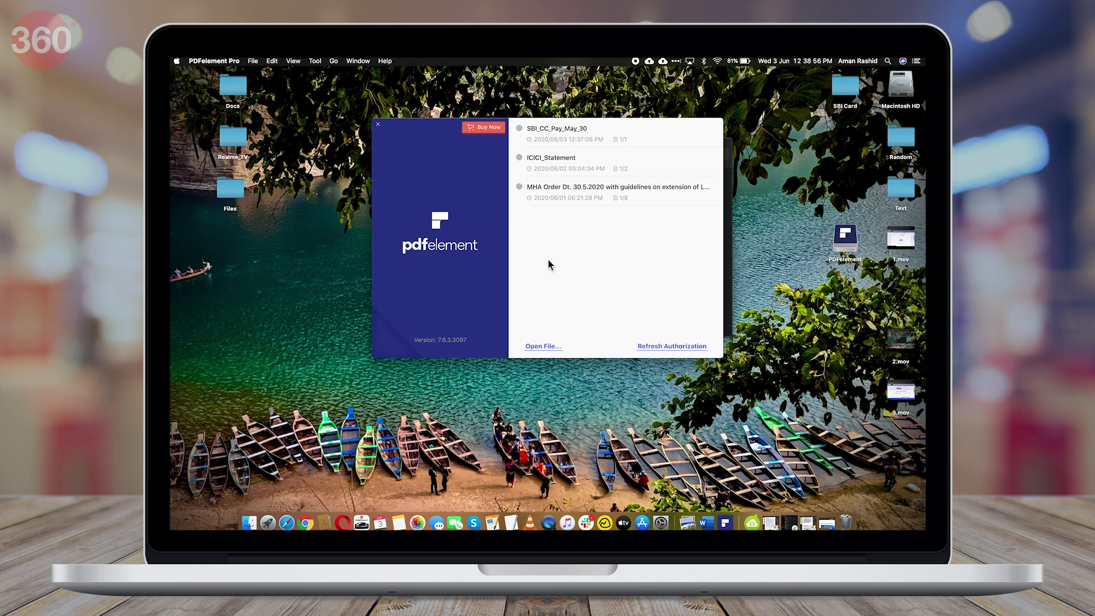
- Open Project_1.pdf from the Downloads folder in PDFelement
left_click(545, 346)
left_click(397, 152)
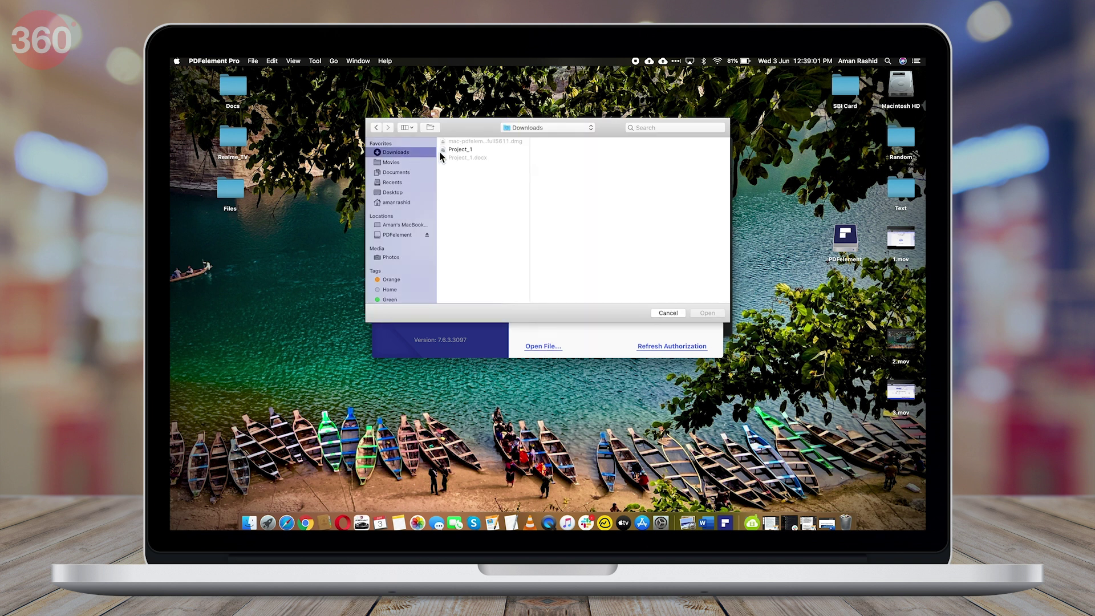
left_click(467, 150)
left_click(707, 314)
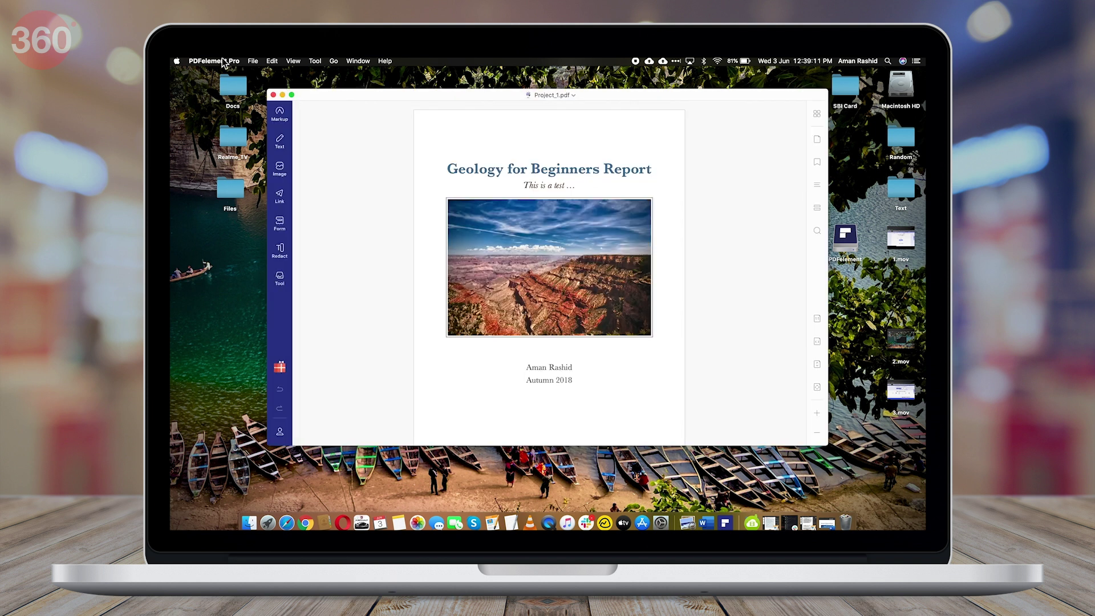
- Export the PDF to Word, saving Project_1_Wordfile.docx in Downloads
left_click(254, 61)
left_click(347, 161)
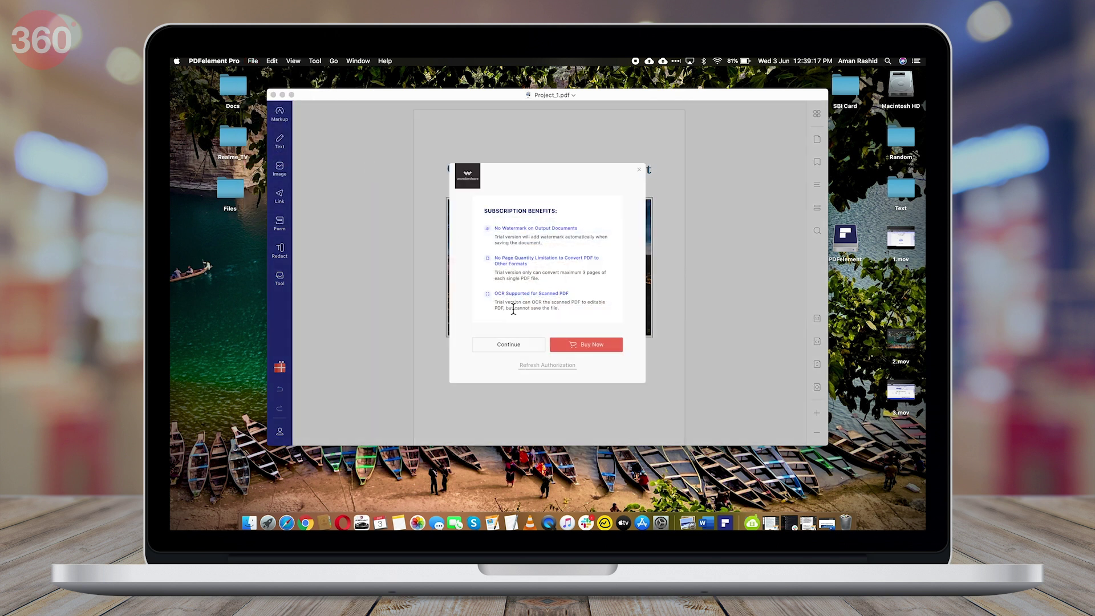
left_click(512, 345)
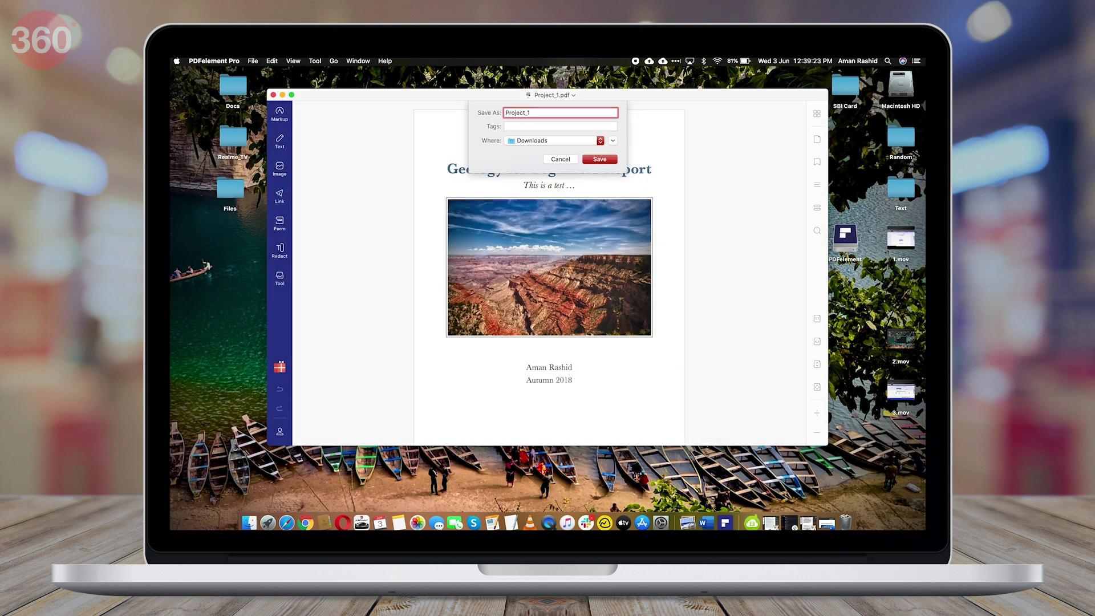
left_click(600, 160)
- Open Project_1_Wordfile.docx in Word and view it full screen
key("space")
key("space")
double_click(646, 190)
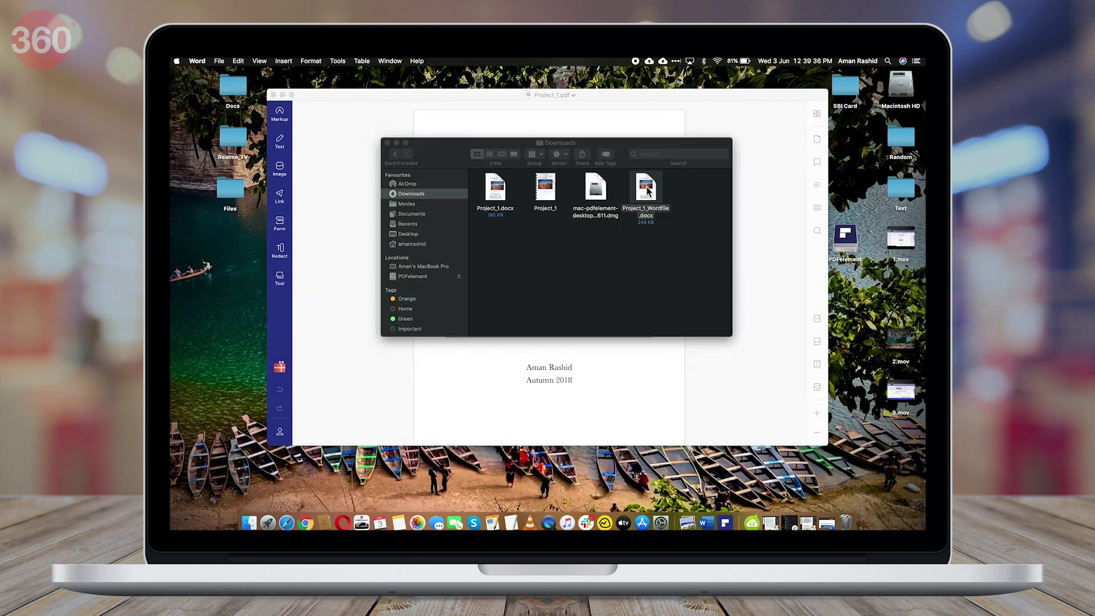
left_click(197, 176)
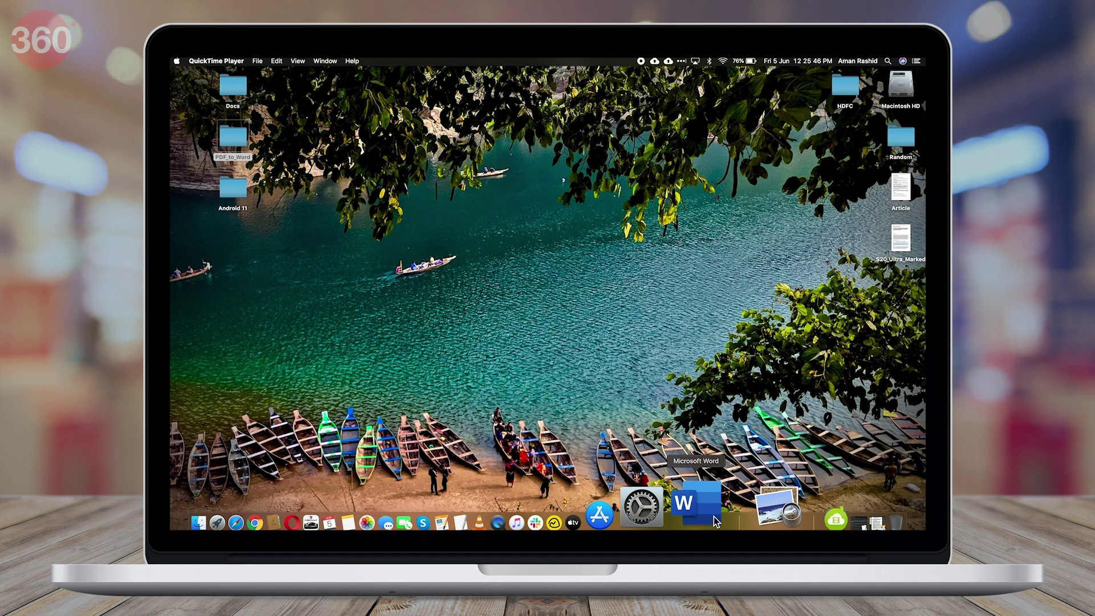
- Open Scanned_.pdf in Word for conversion and save it as Scanned_Wordfile
left_click(714, 521)
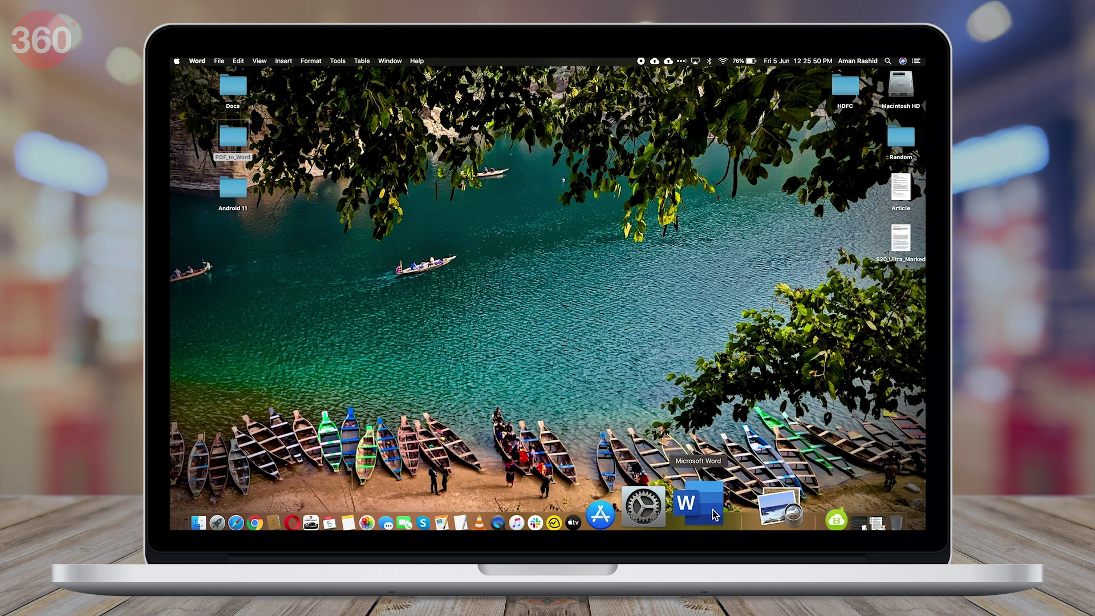
key("super+o")
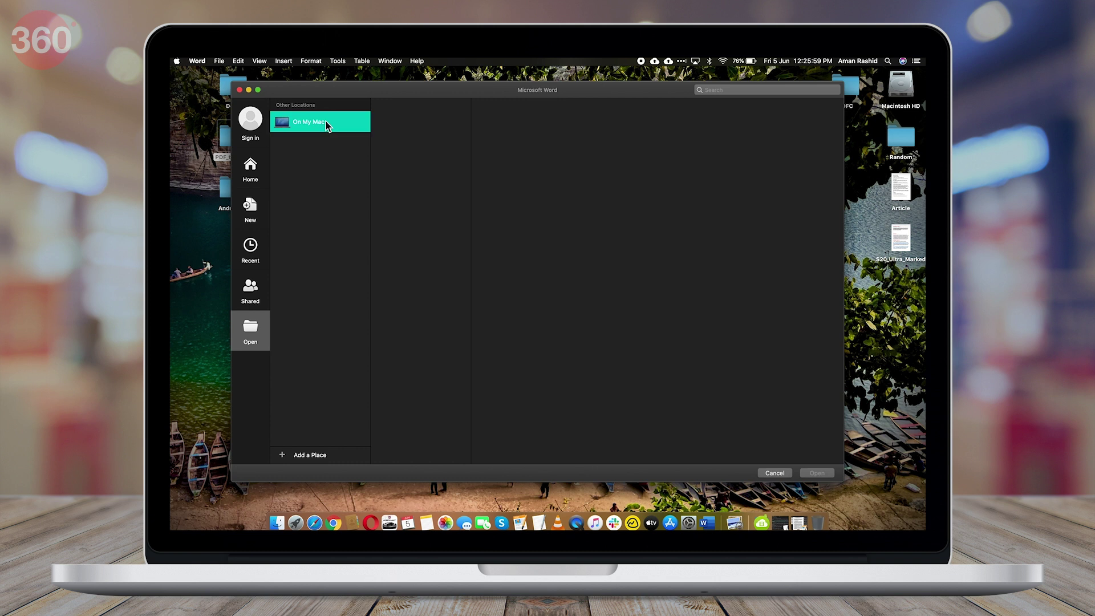
left_click(326, 121)
left_click(472, 161)
left_click(706, 323)
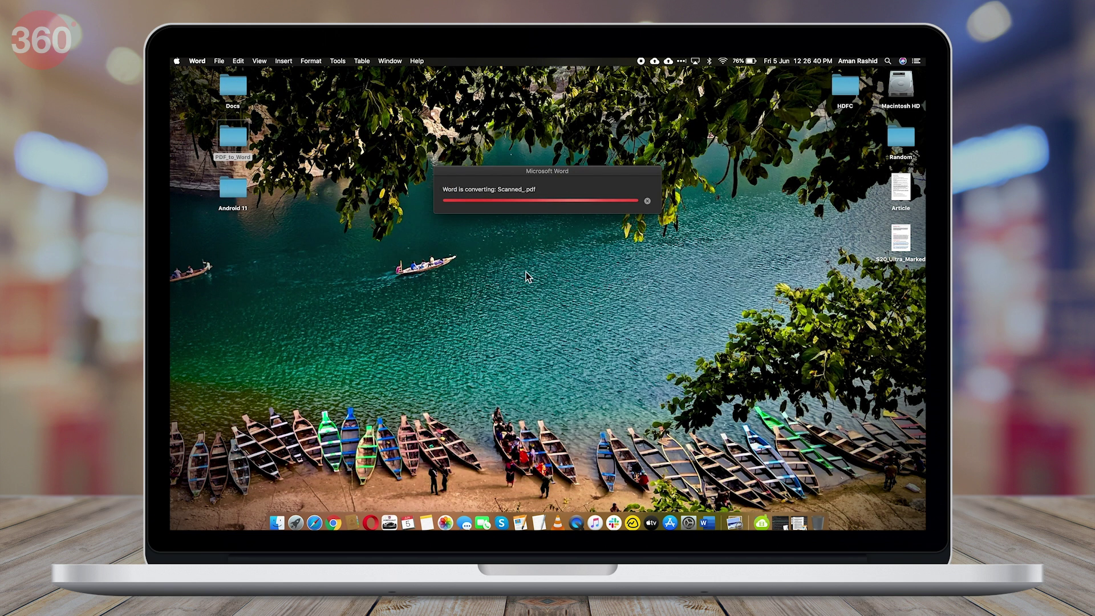
scroll(526, 277, "down", 10)
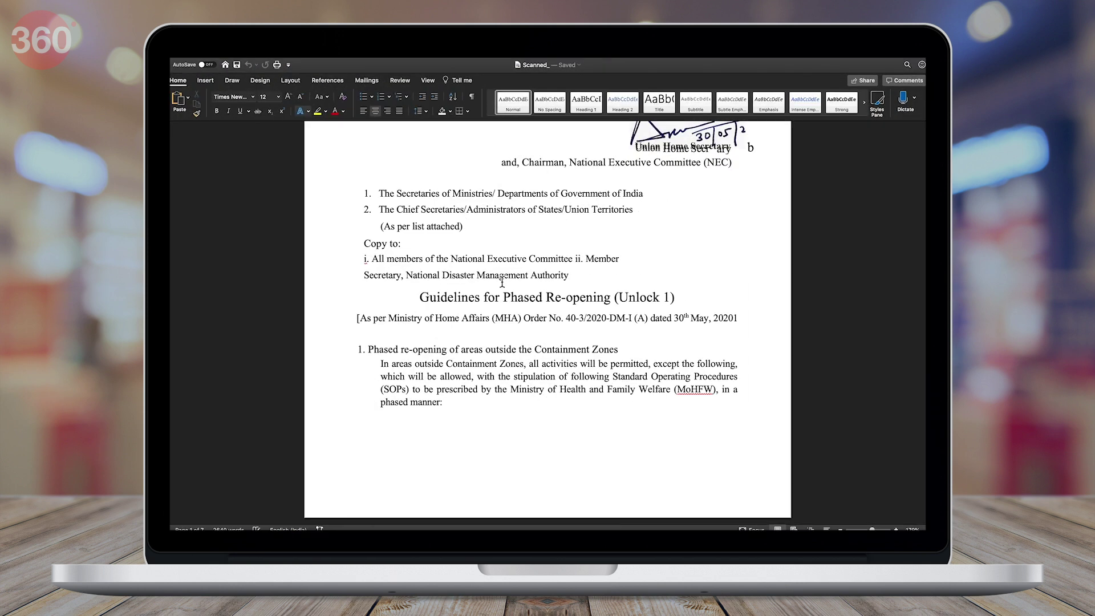
scroll(501, 283, "down", 15)
scroll(502, 283, "up", 15)
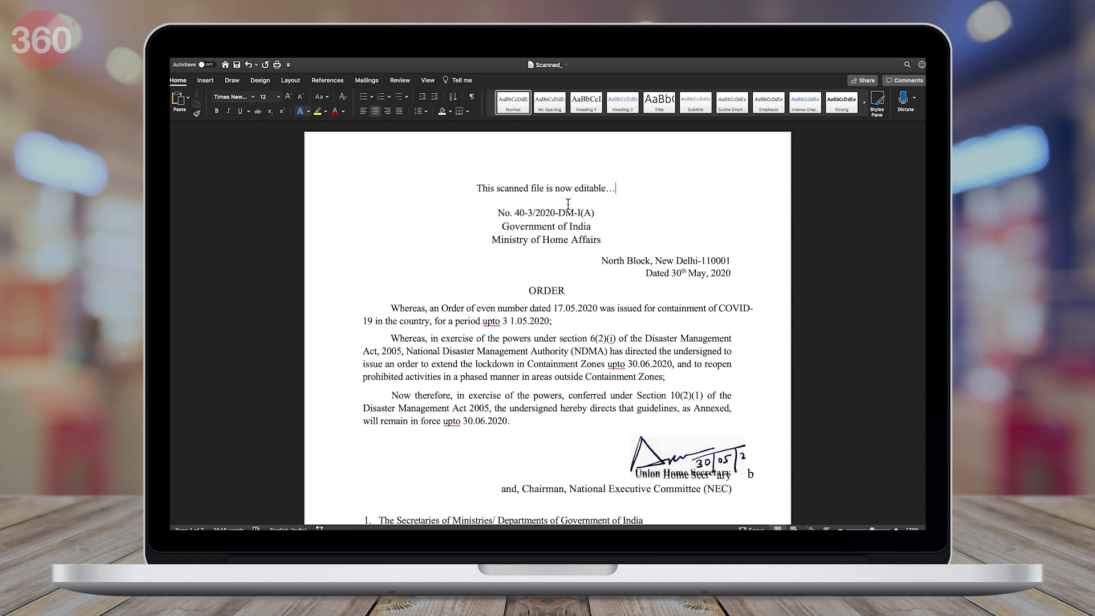
key("super+shift+s")
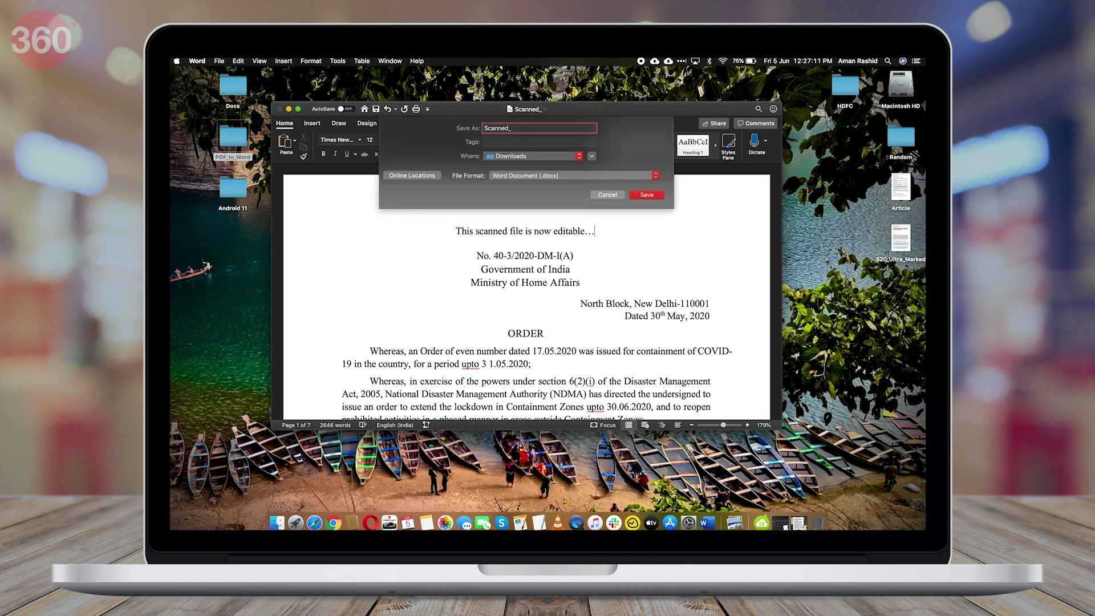
type("Wordfile")
left_click(649, 195)
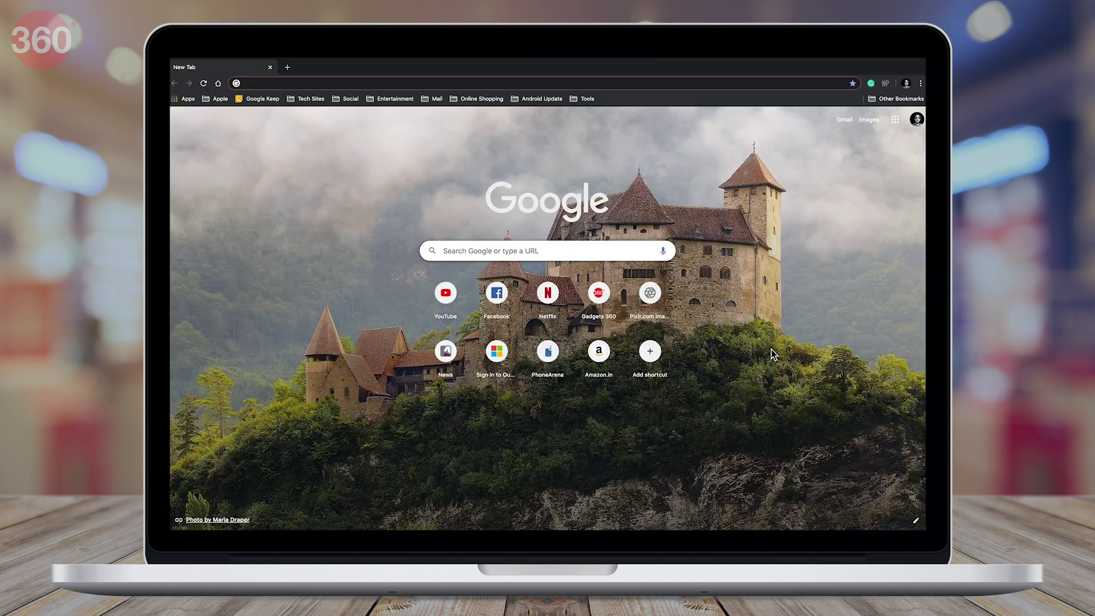
type("drive")
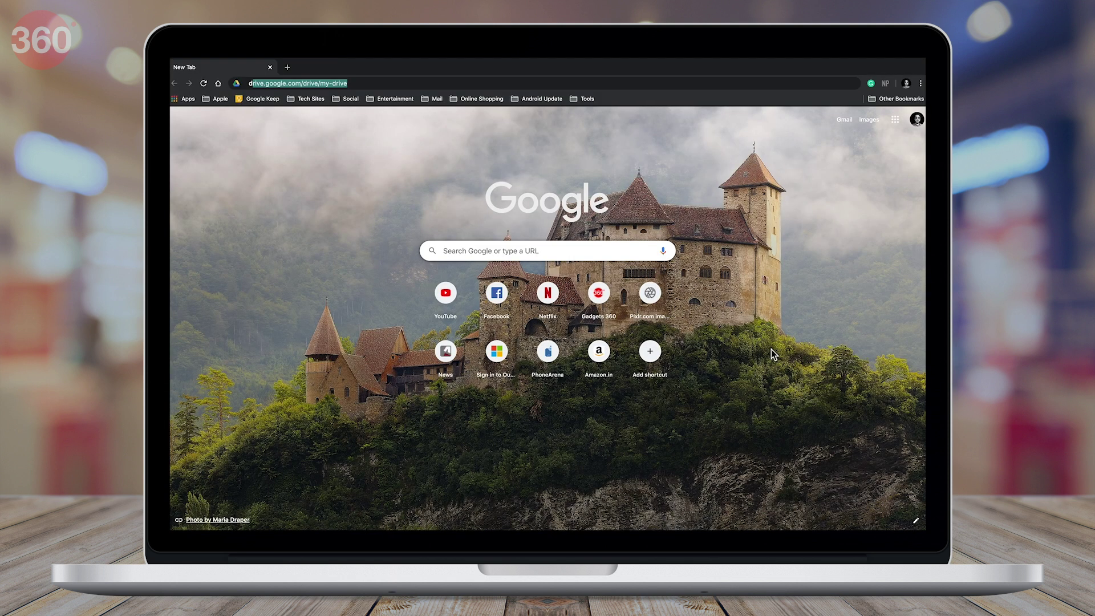
type(".googl")
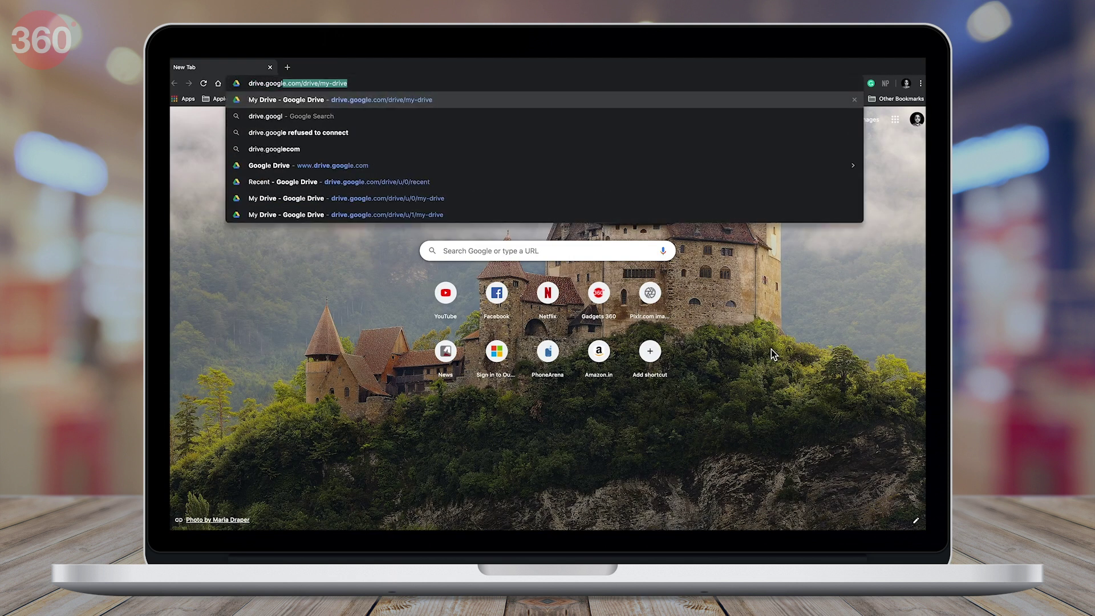
type("e.com")
- Upload Scanned_.pdf to Google Drive
key("Return")
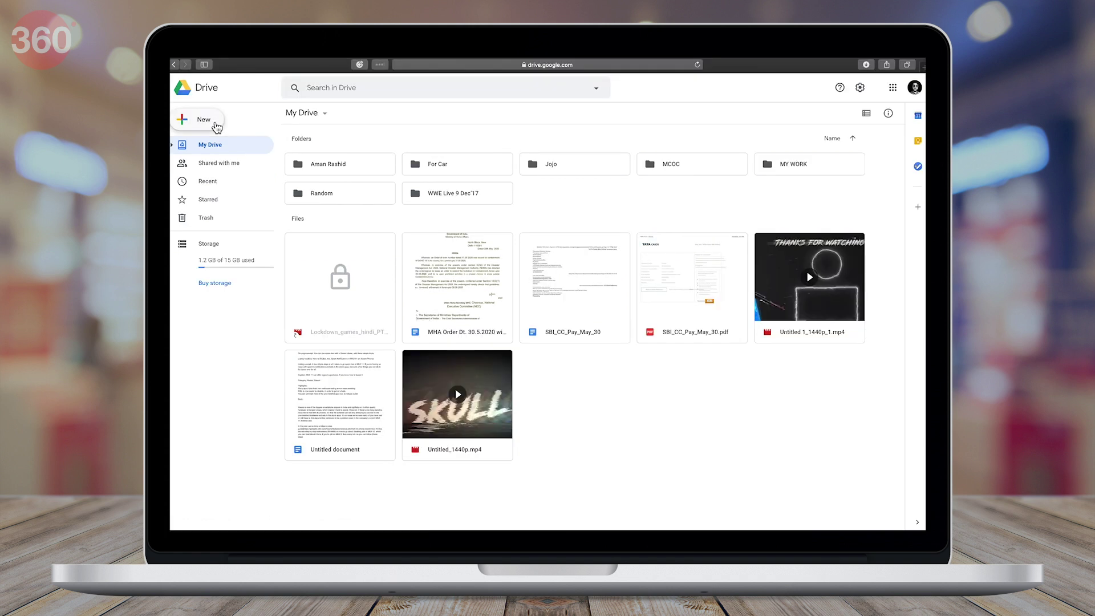
left_click(212, 122)
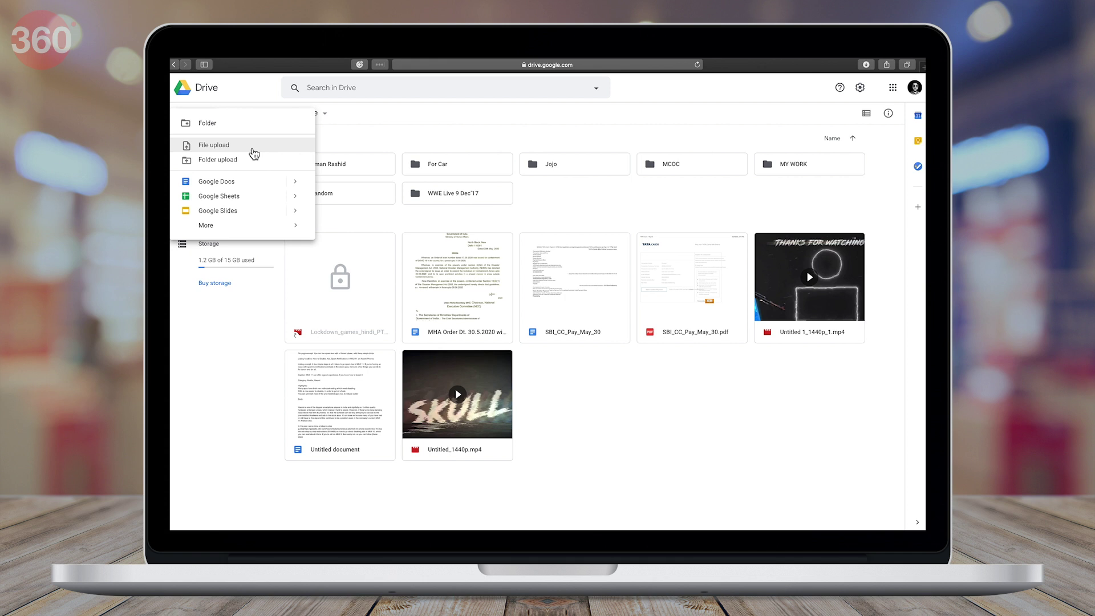
left_click(254, 155)
left_click(424, 106)
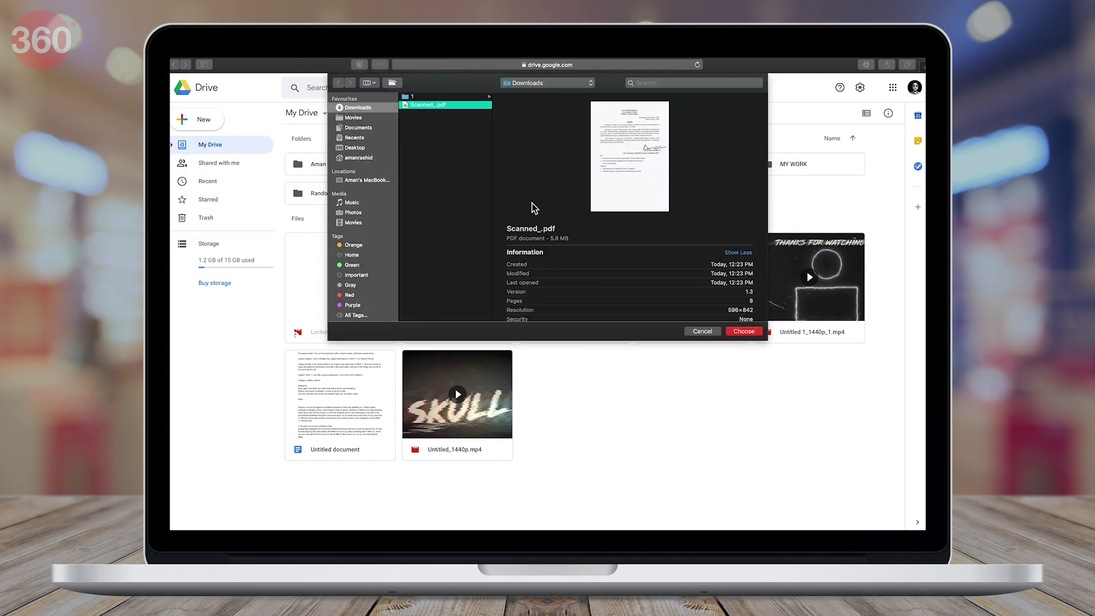
left_click(744, 332)
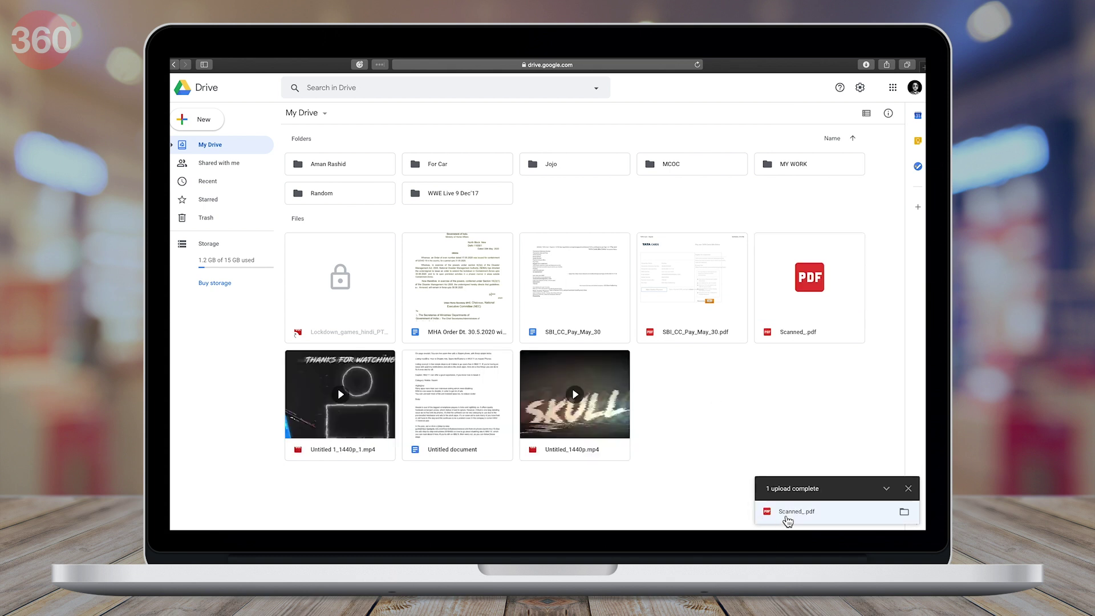
- Open the uploaded Scanned_.pdf from Recent with Google Docs
left_click(210, 181)
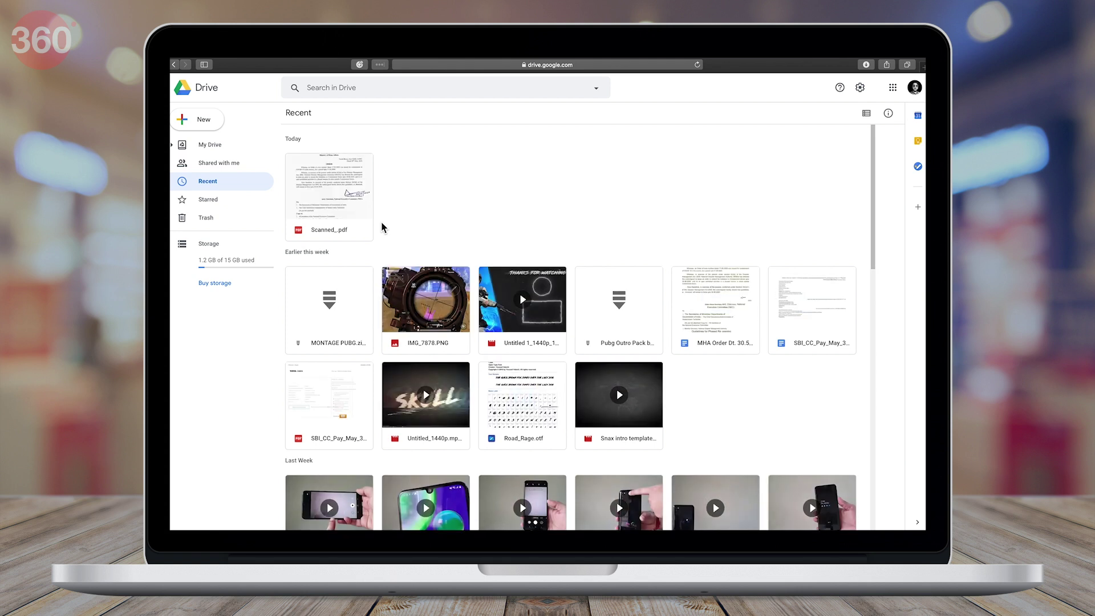
left_click(343, 196)
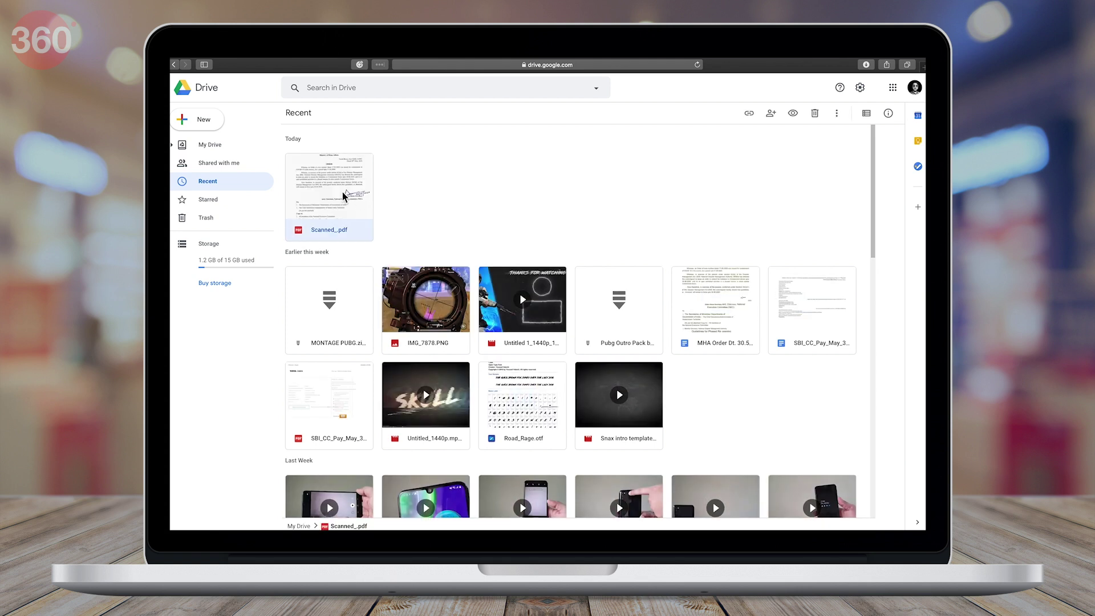
left_click(837, 114)
mouse_move(743, 137)
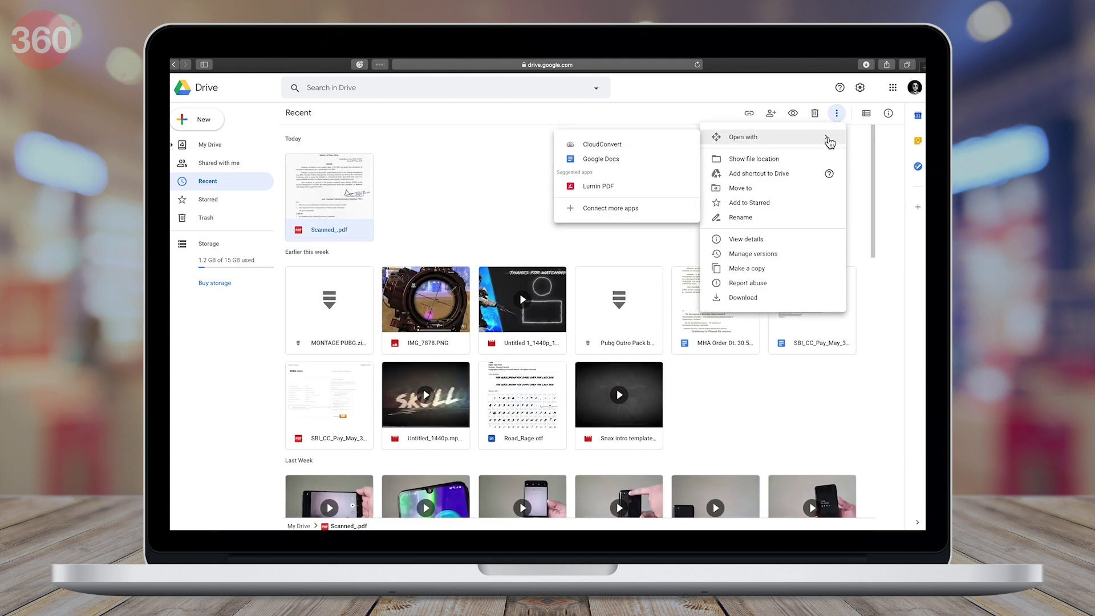
left_click(660, 171)
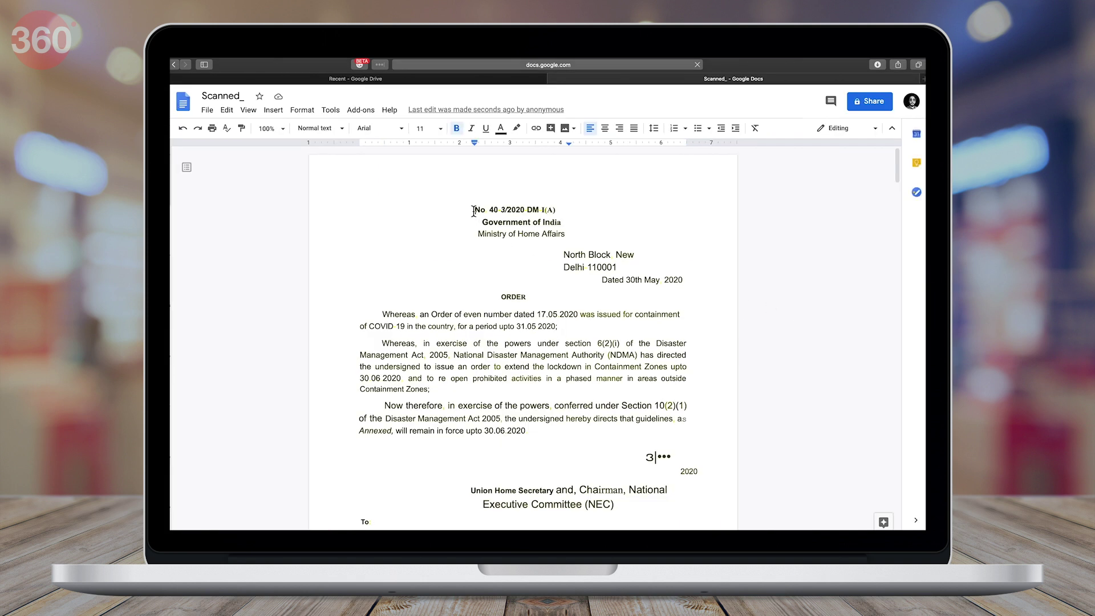
- Insert a new line above the heading and download the document as Word (.docx)
key("Return")
key("Up")
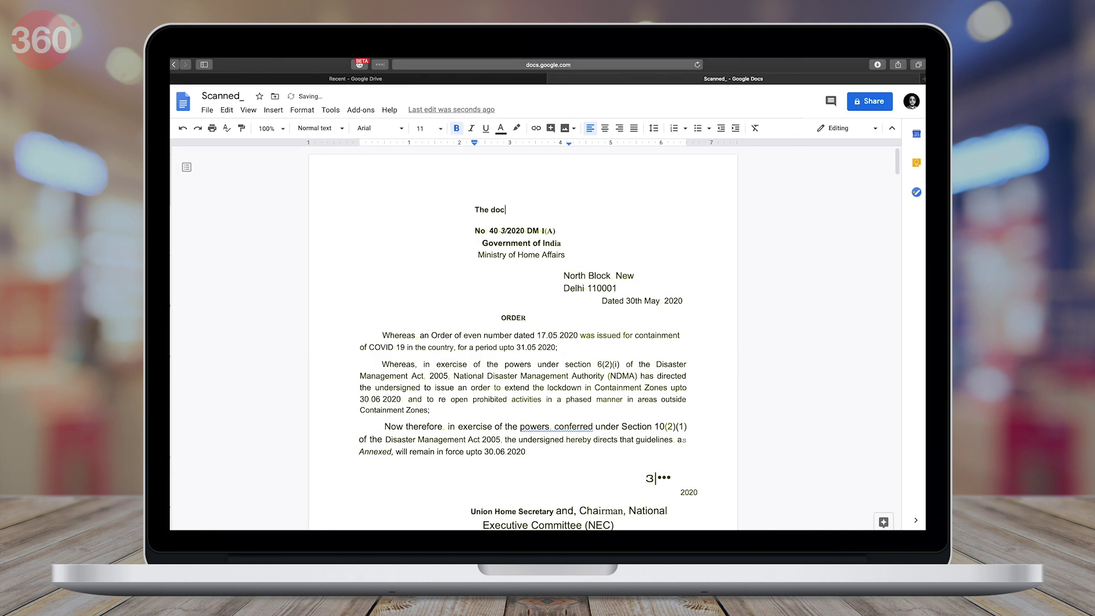
type("w editable...")
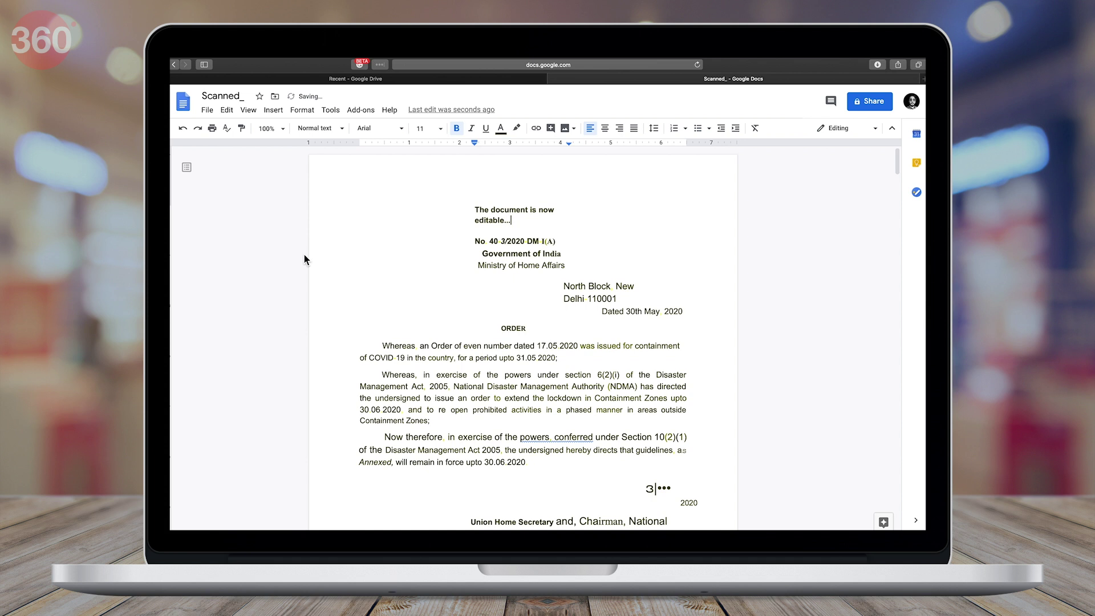
left_click(213, 110)
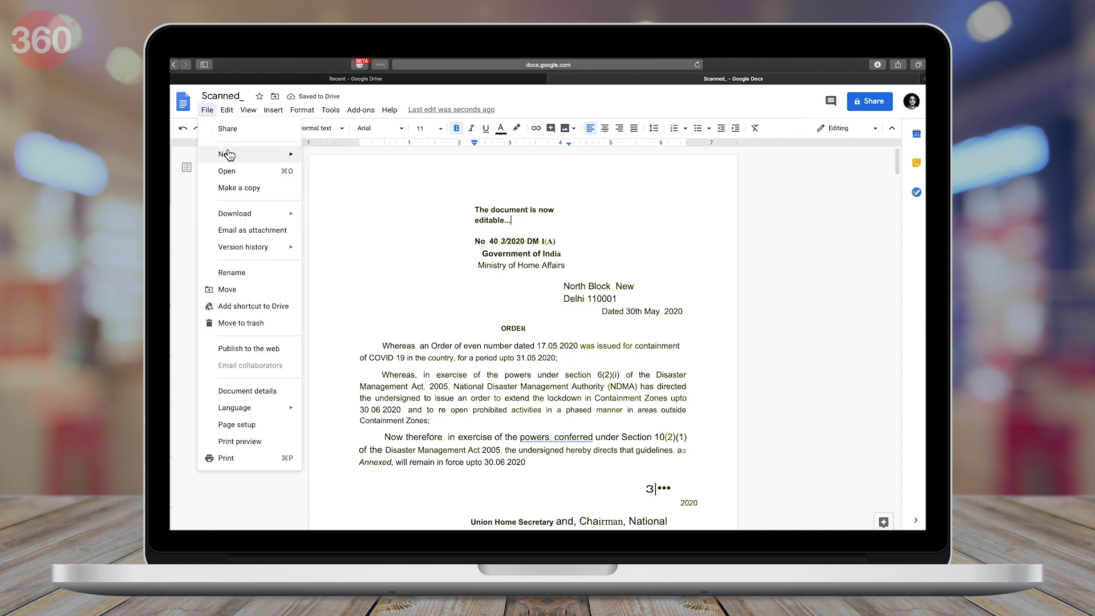
mouse_move(235, 213)
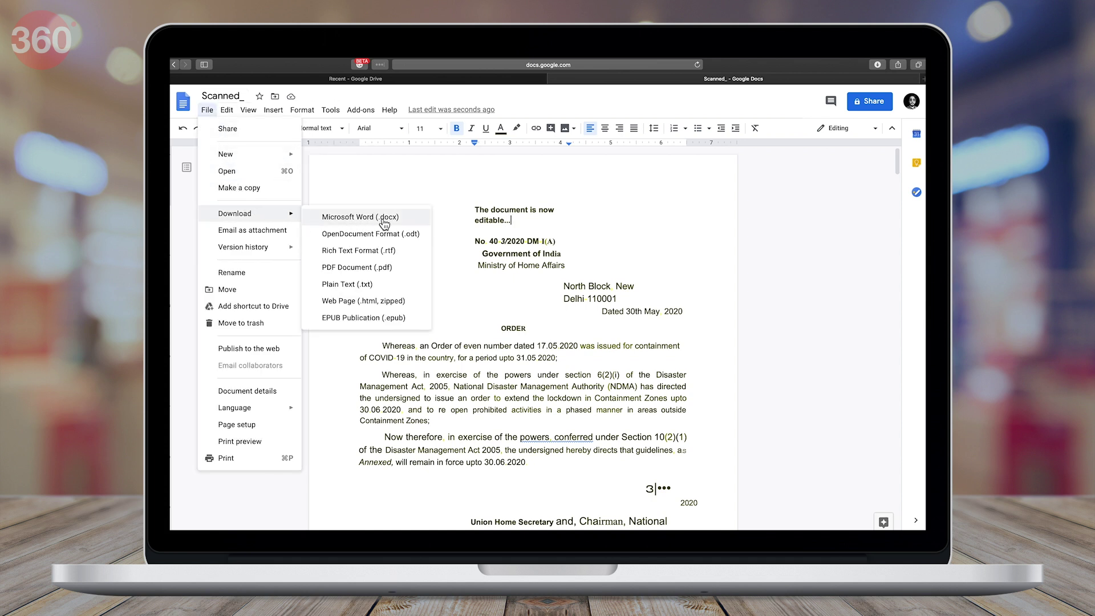
left_click(417, 224)
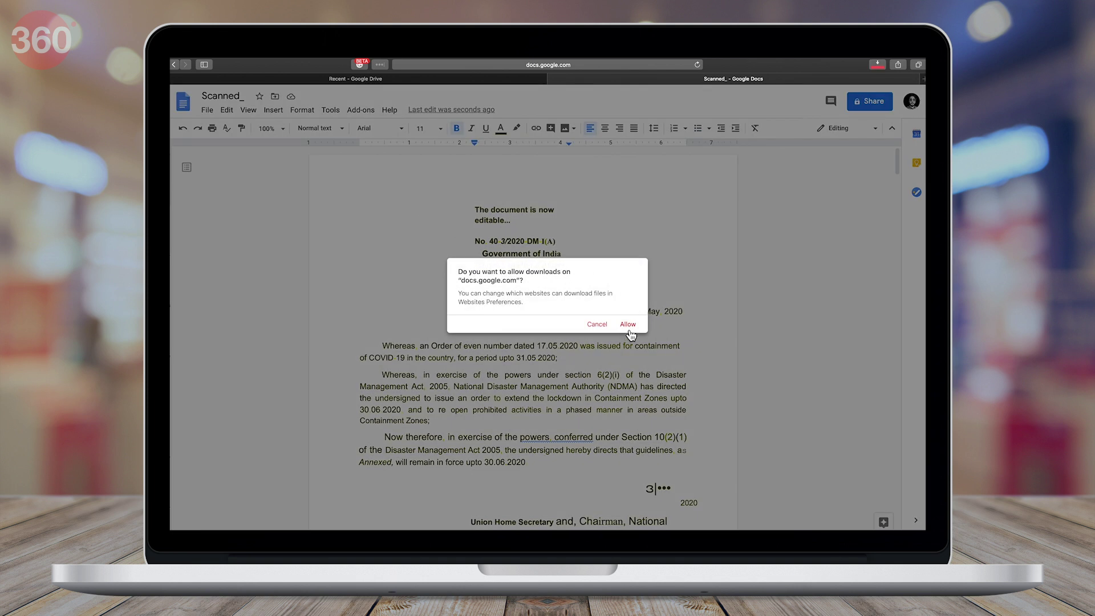
left_click(627, 325)
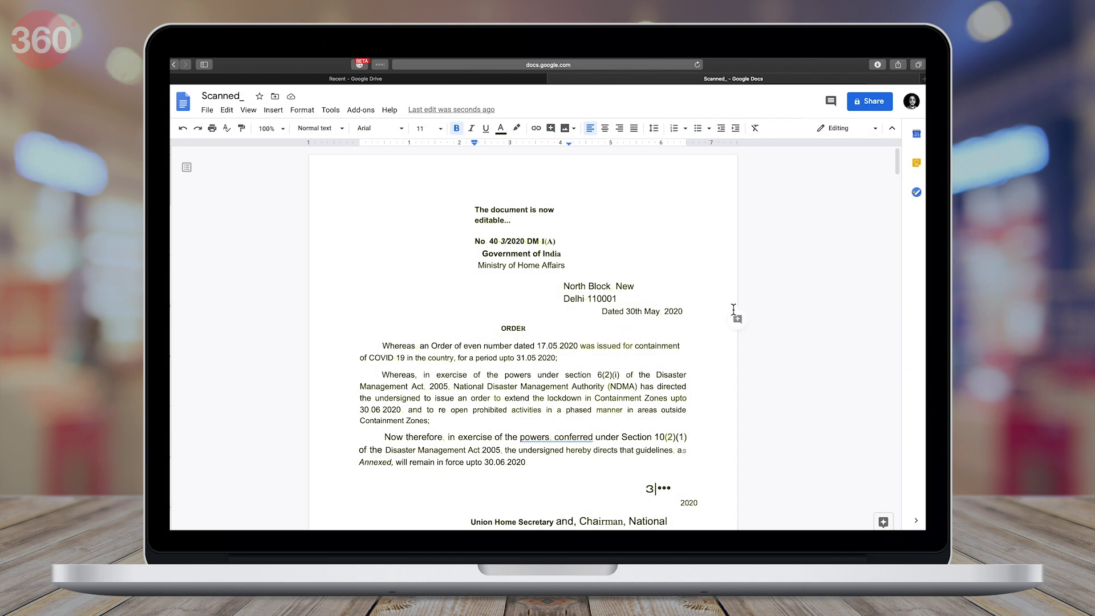
- Open the downloaded Scanned_.docx from Finder alongside the original Scanned_.pdf
left_click(879, 68)
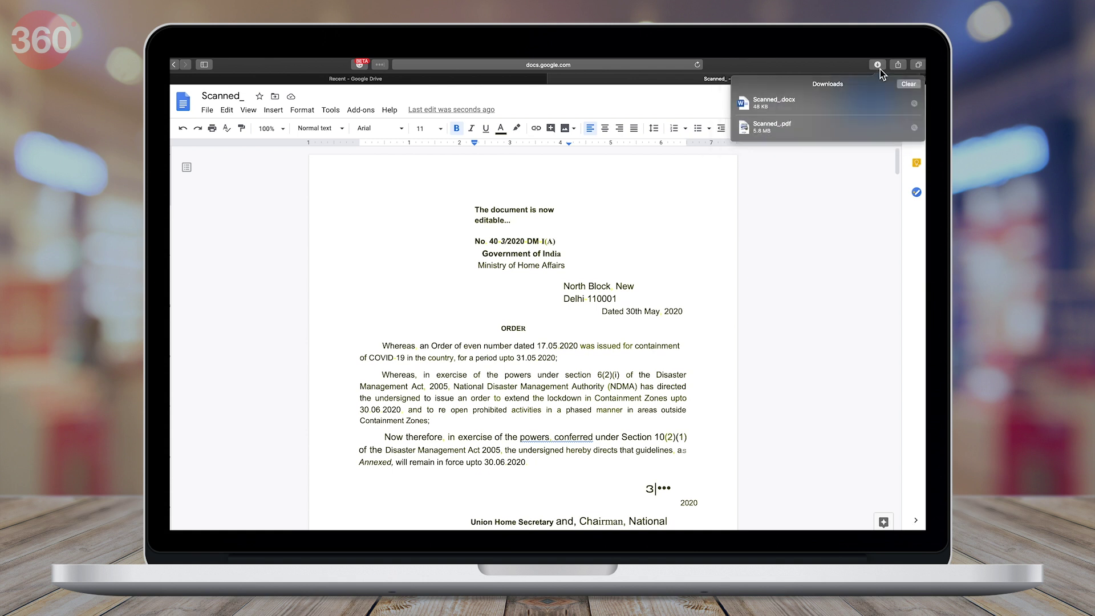
left_click(914, 102)
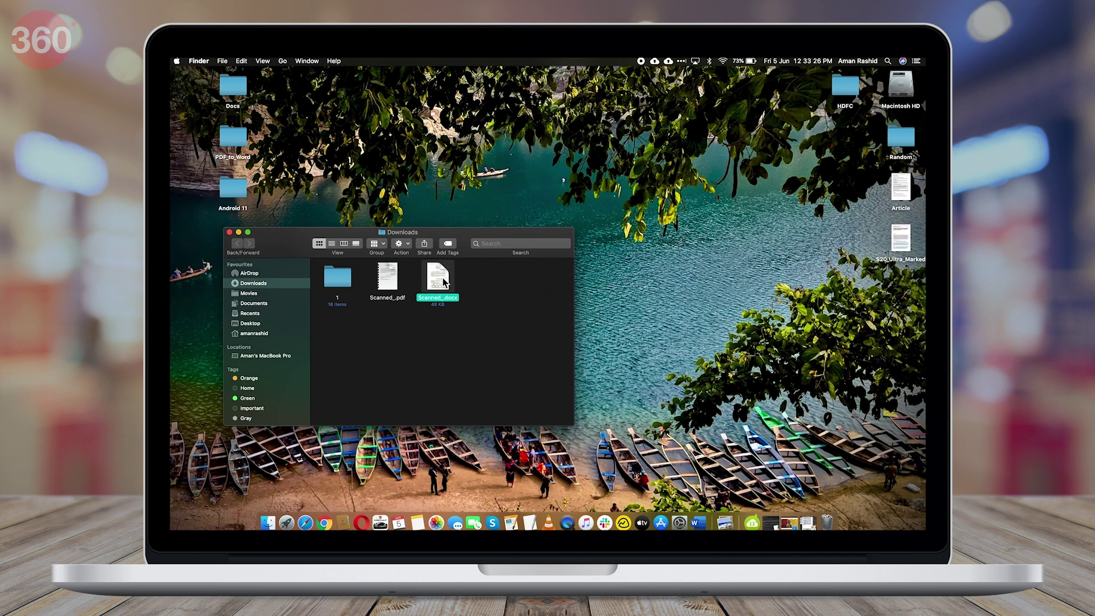
double_click(443, 283)
left_click(384, 269)
double_click(385, 270)
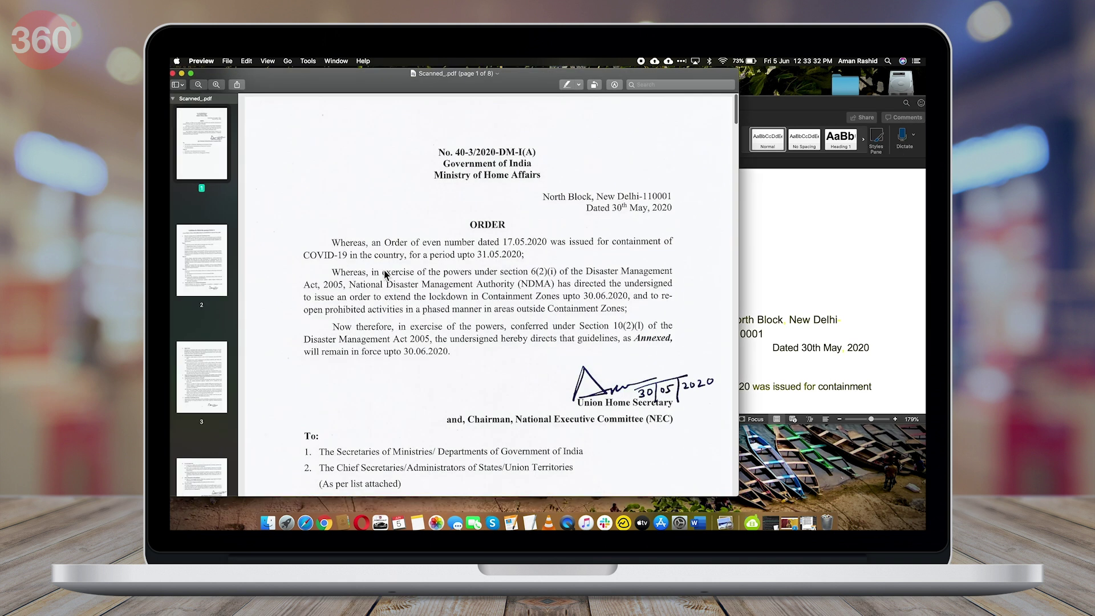